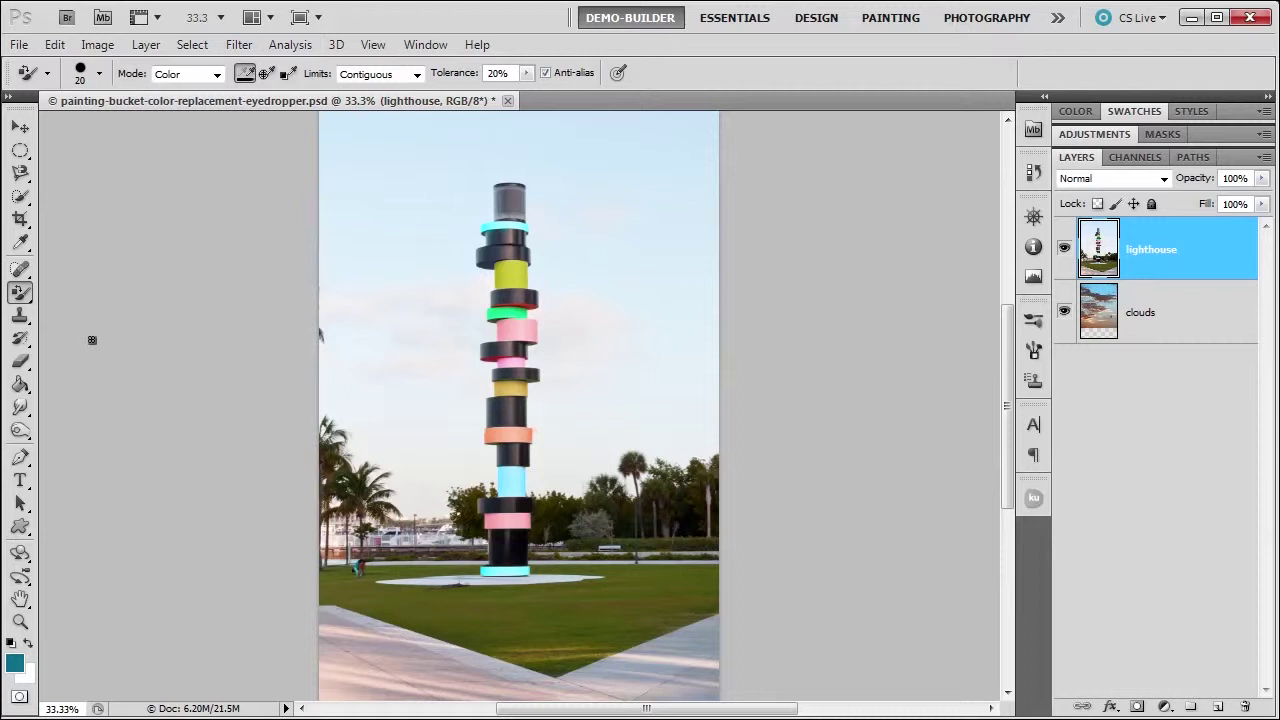
Examine the Color Replacement tool's brush options for comparison with the Eraser.
click(20, 364)
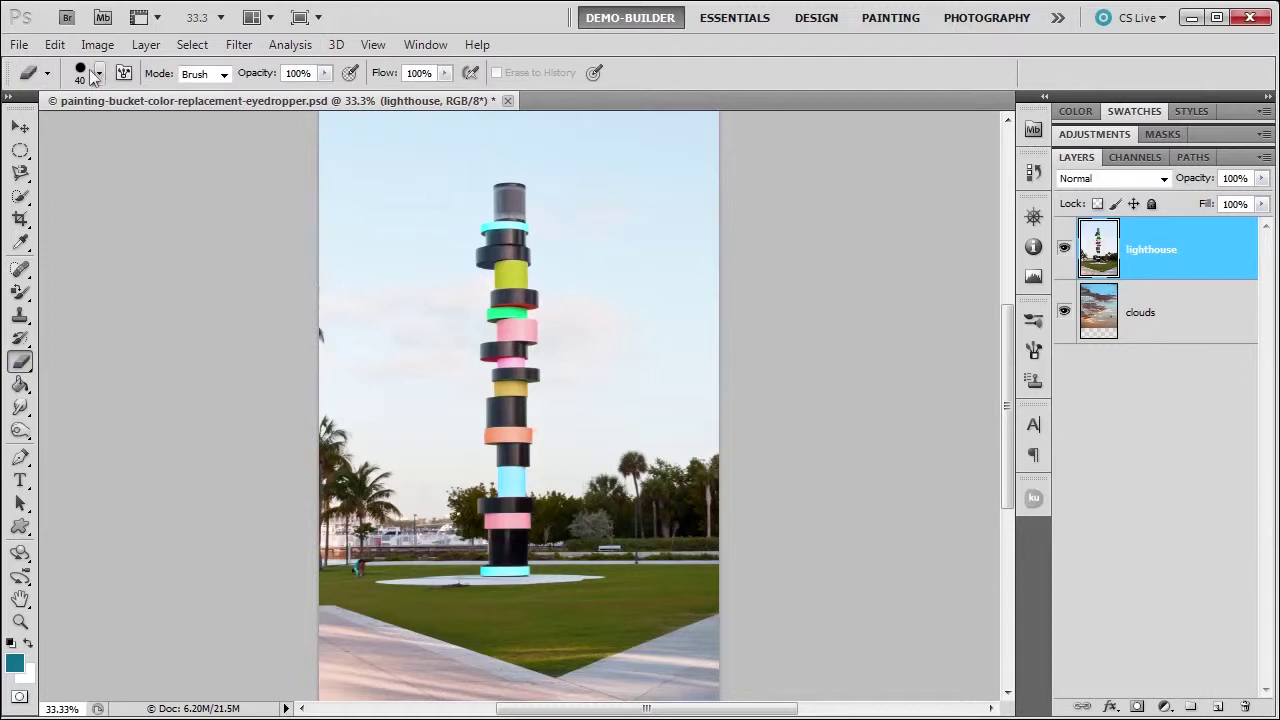
click(20, 292)
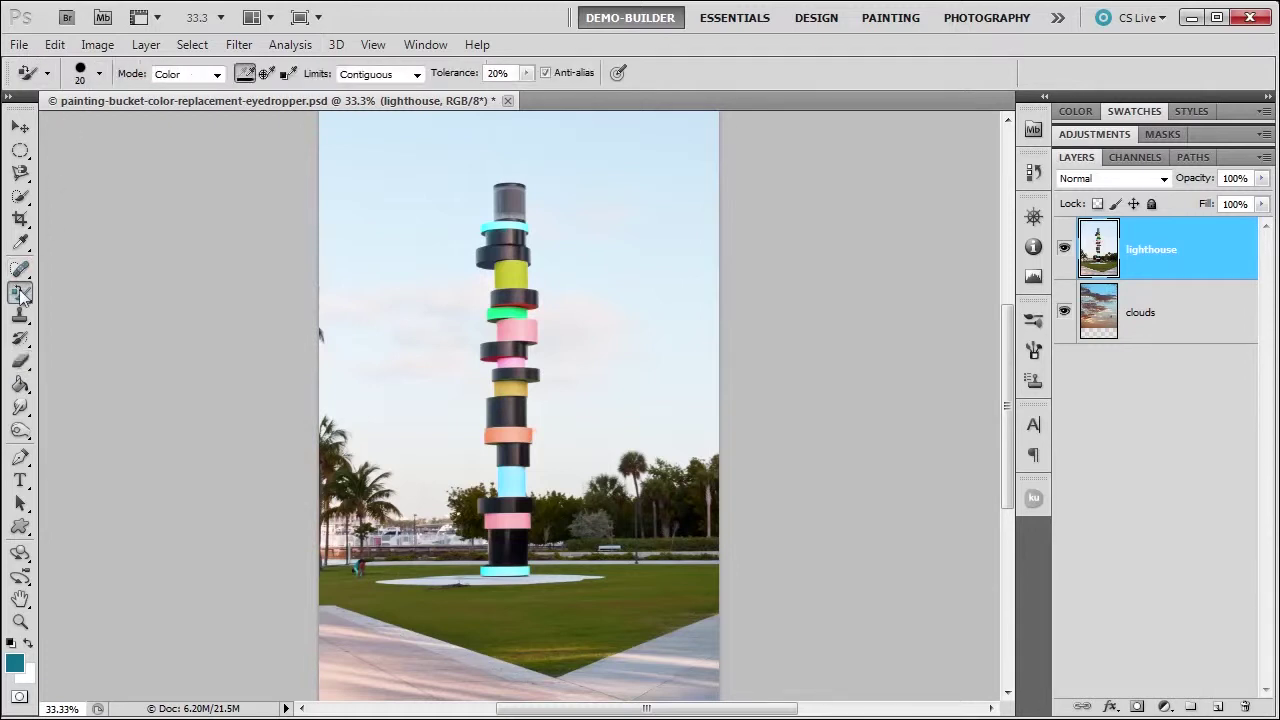
click(101, 76)
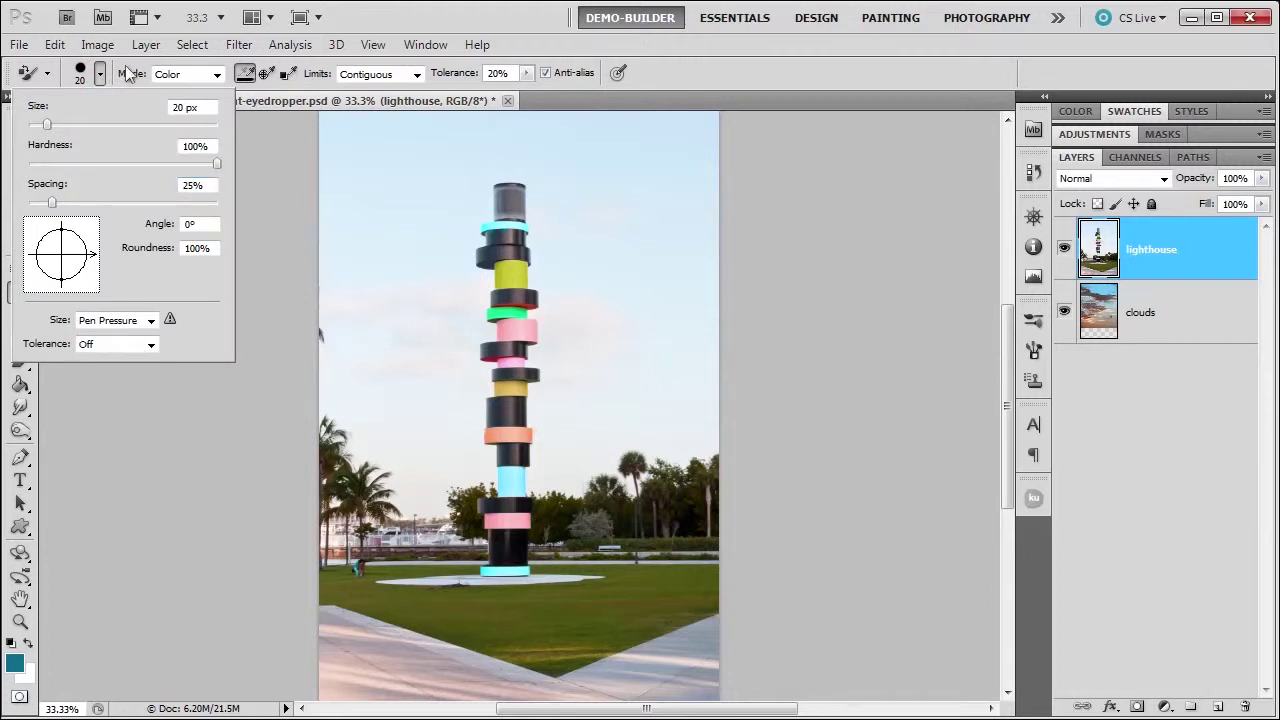
click(128, 74)
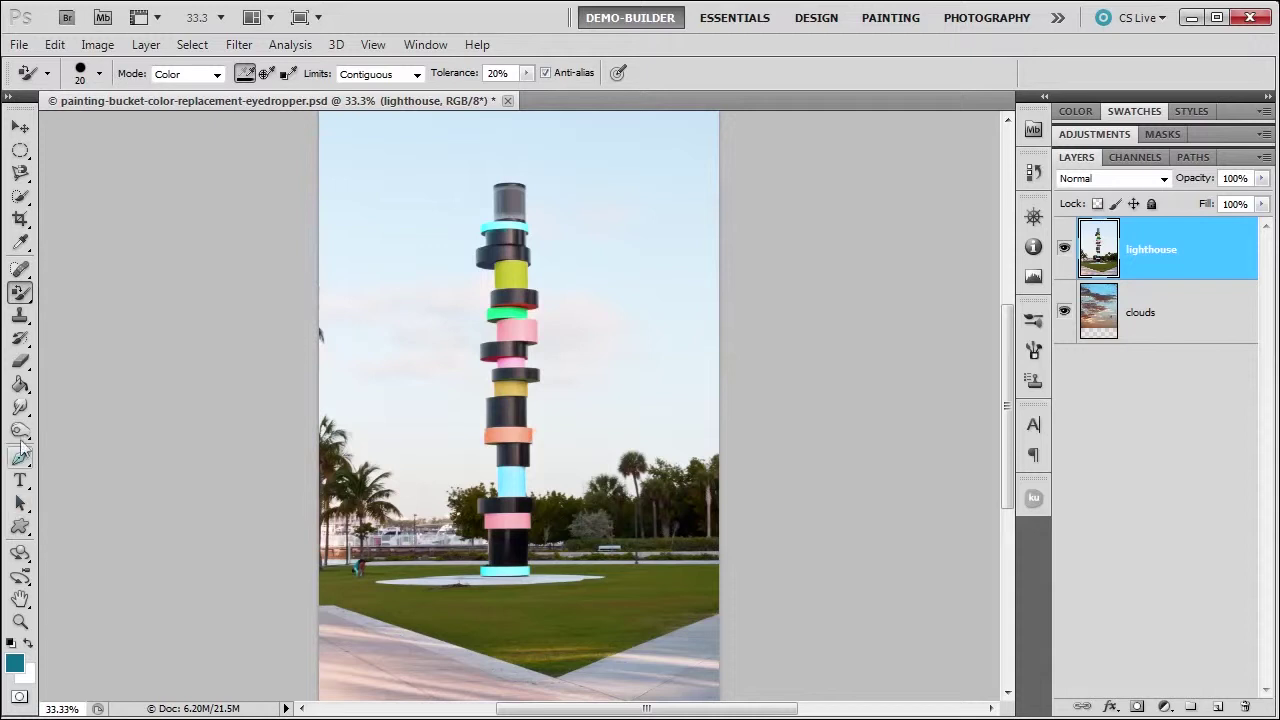
Check the Eraser's brush settings and erase the upper-left corner of the sky on the lighthouse layer at 40 px.
click(21, 361)
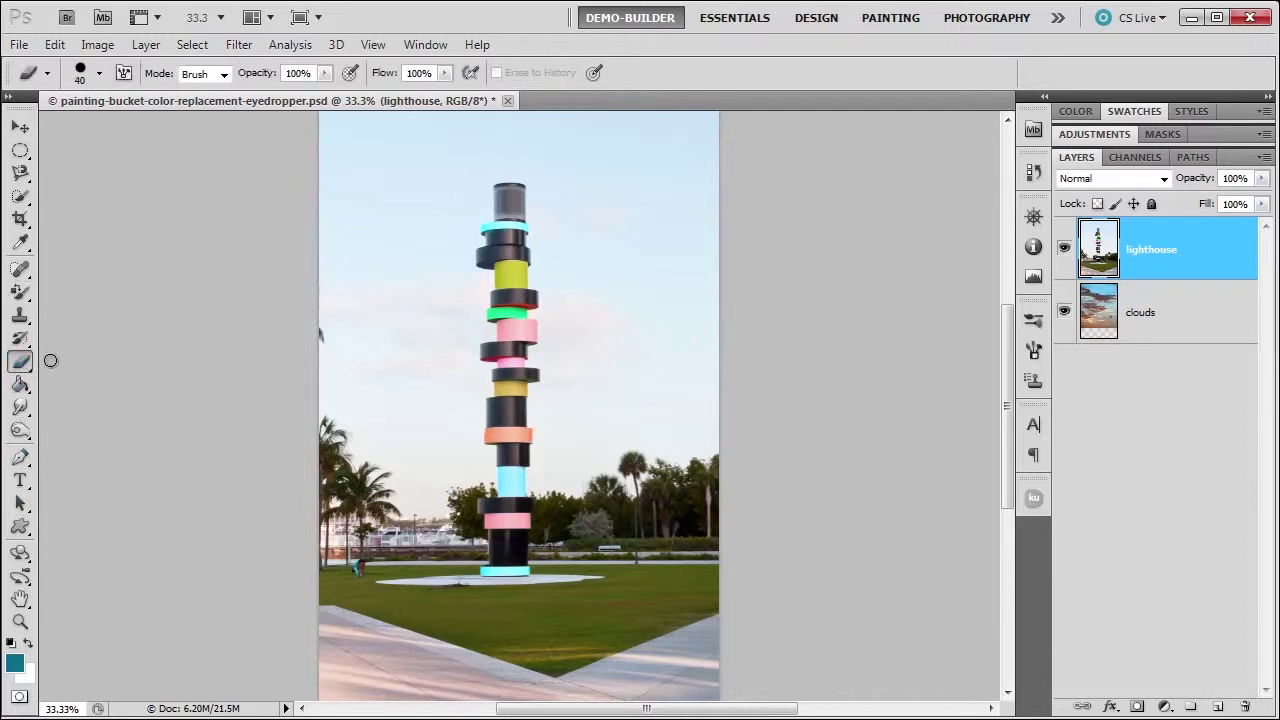
click(124, 72)
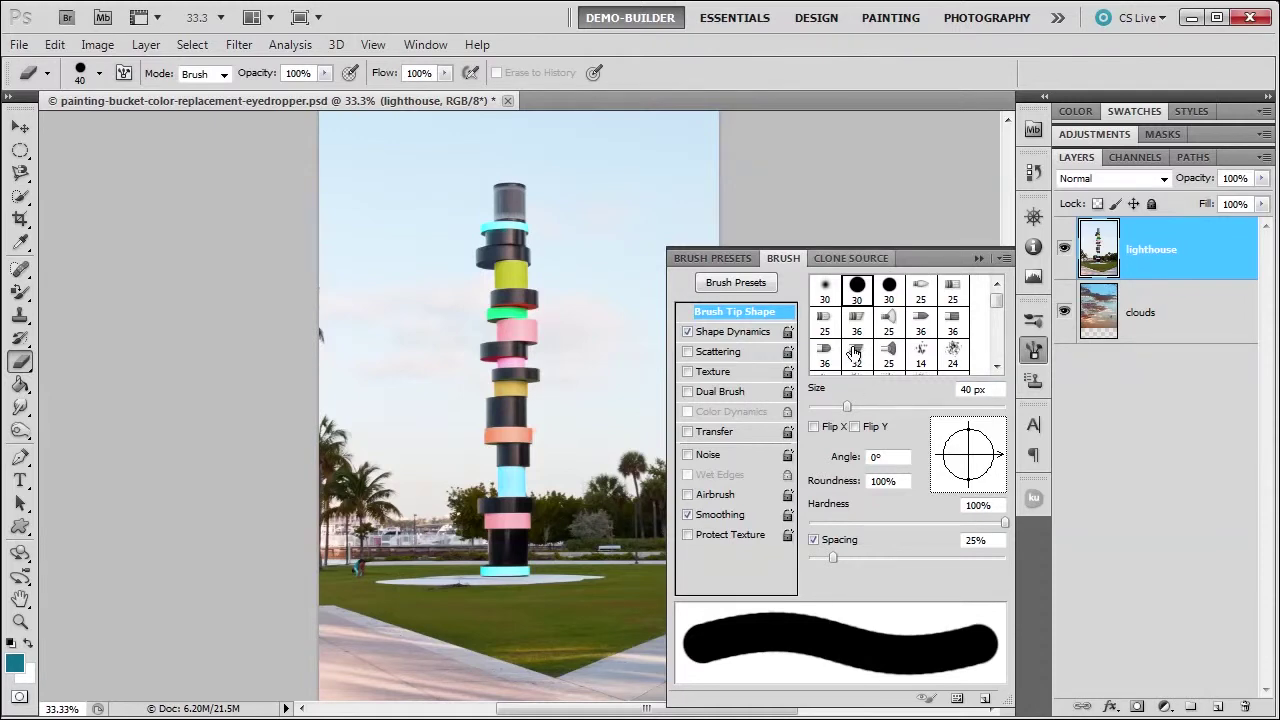
click(124, 72)
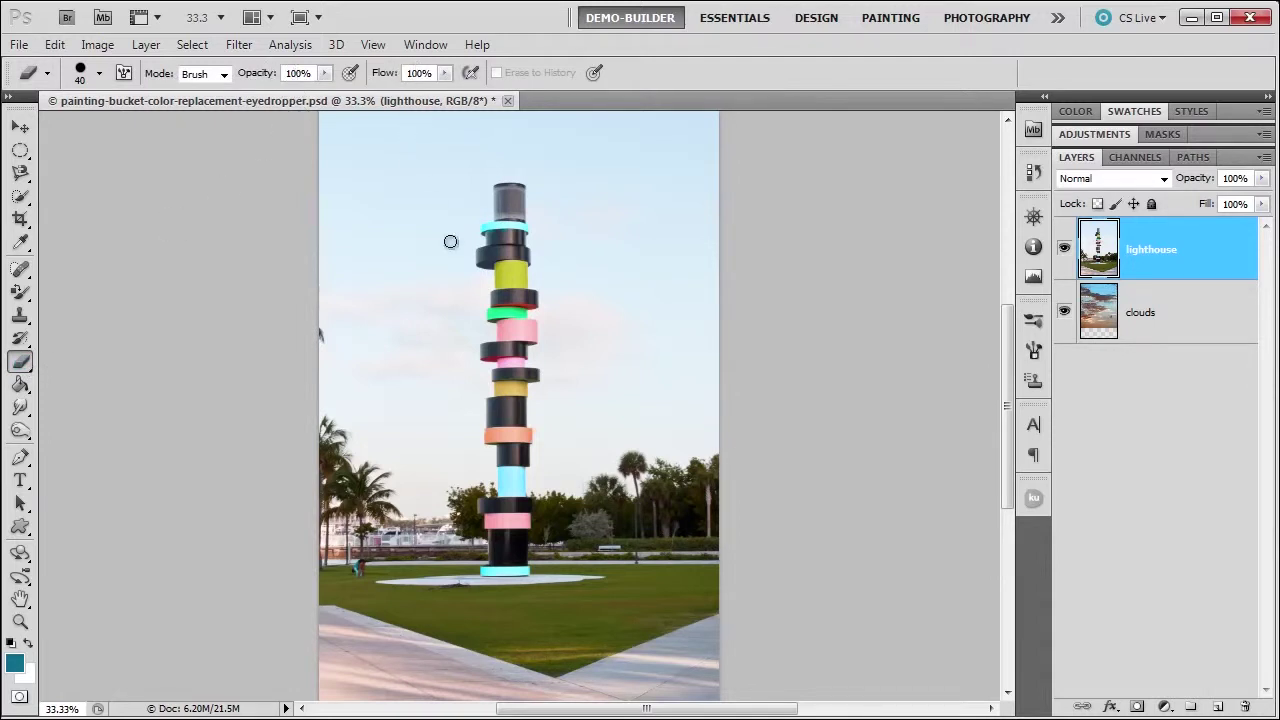
scroll(321, 202, up, 1)
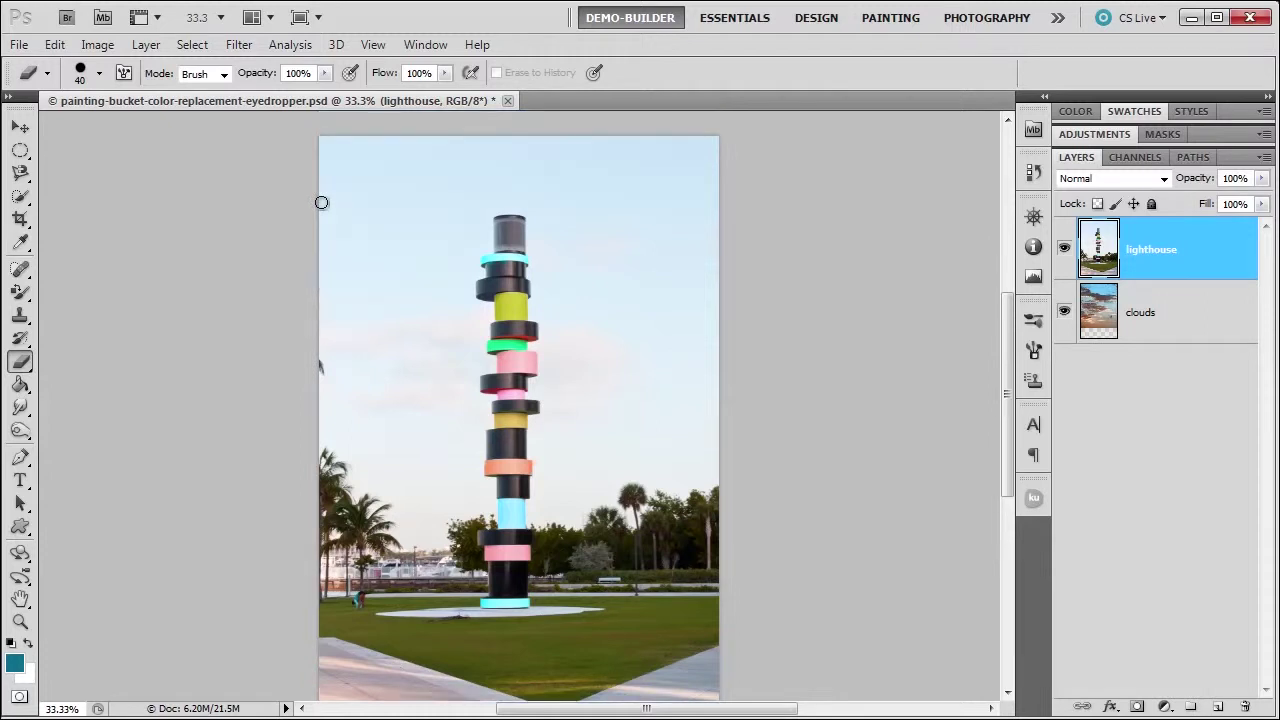
mouse_move(321, 138)
mouse_down()
mouse_move(326, 238)
mouse_move(325, 145)
mouse_move(341, 225)
mouse_move(338, 138)
mouse_move(326, 154)
mouse_move(350, 168)
mouse_move(384, 116)
mouse_move(364, 161)
mouse_up()
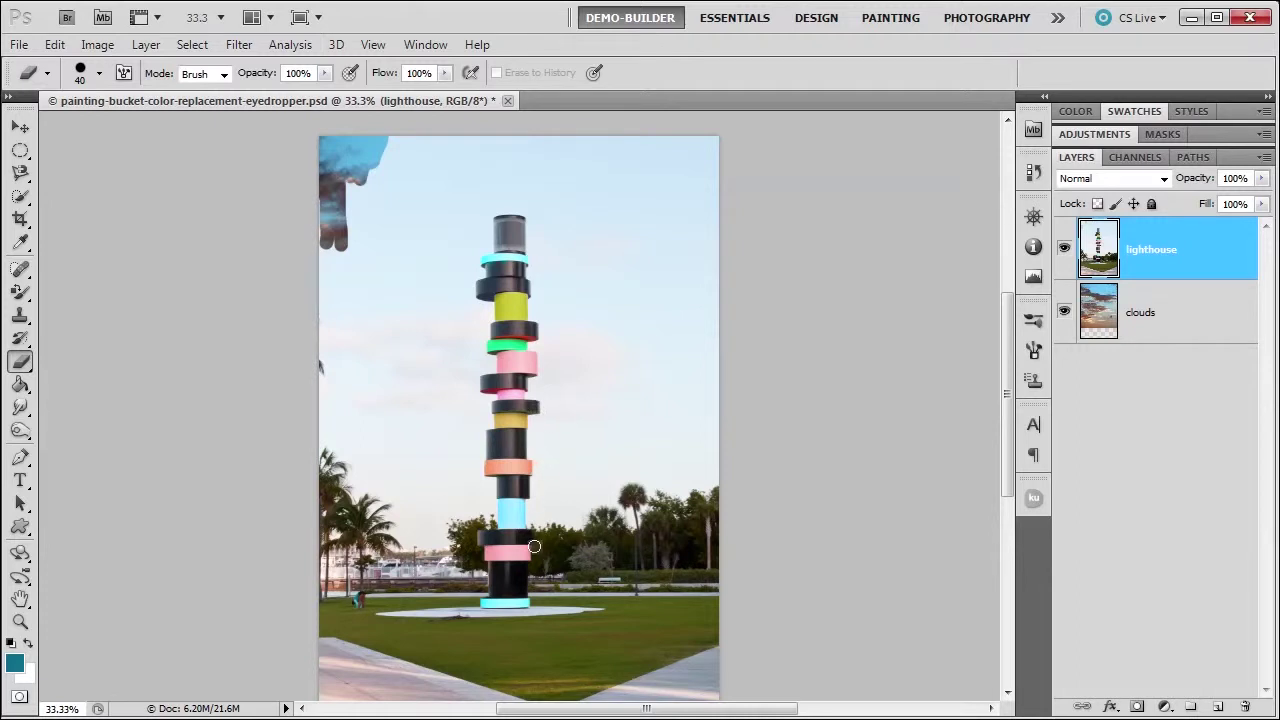
Try erasing the sky beside the upper tower with the Background Eraser at 60 px and 50% tolerance, and undo the stroke.
click(20, 365)
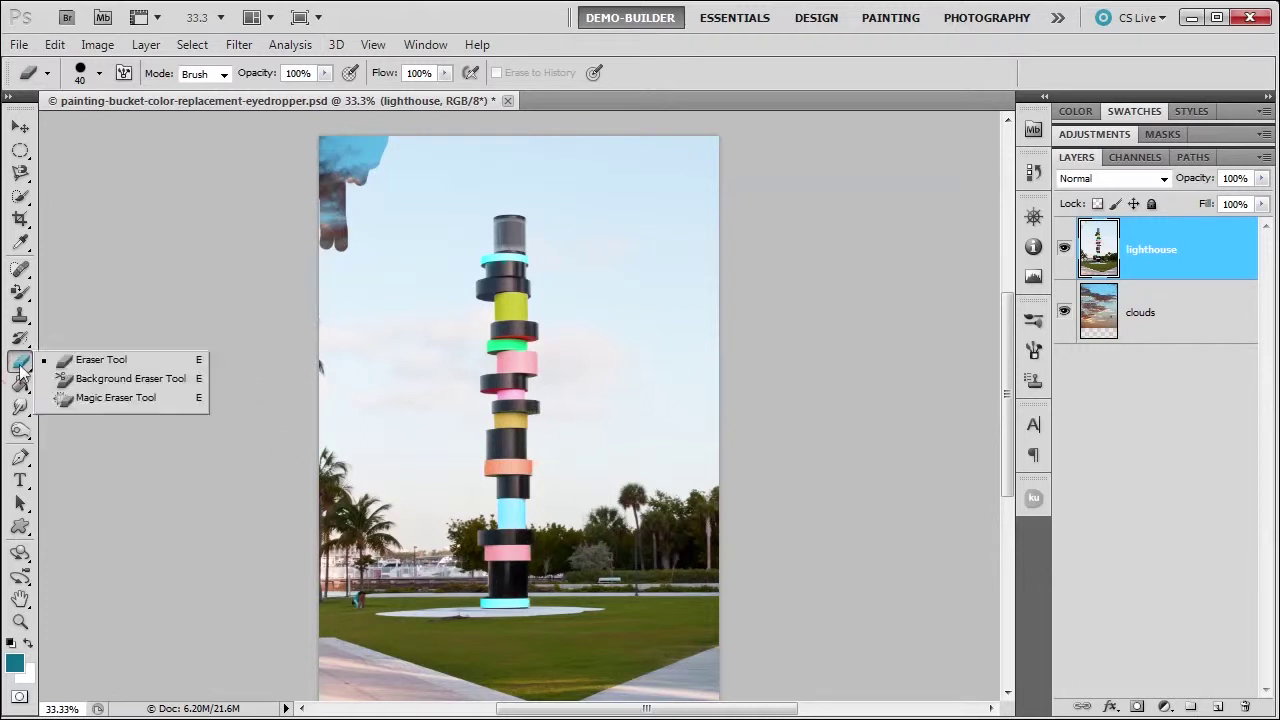
click(88, 380)
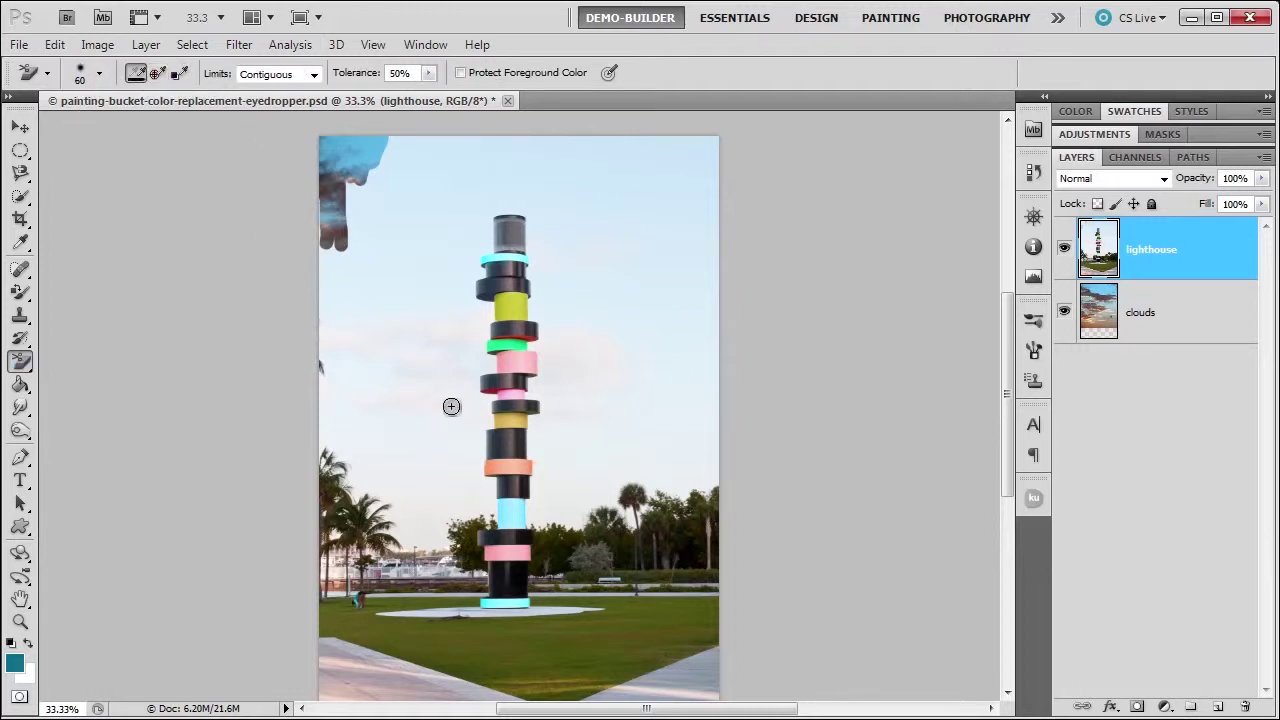
ctrl+click(454, 449)
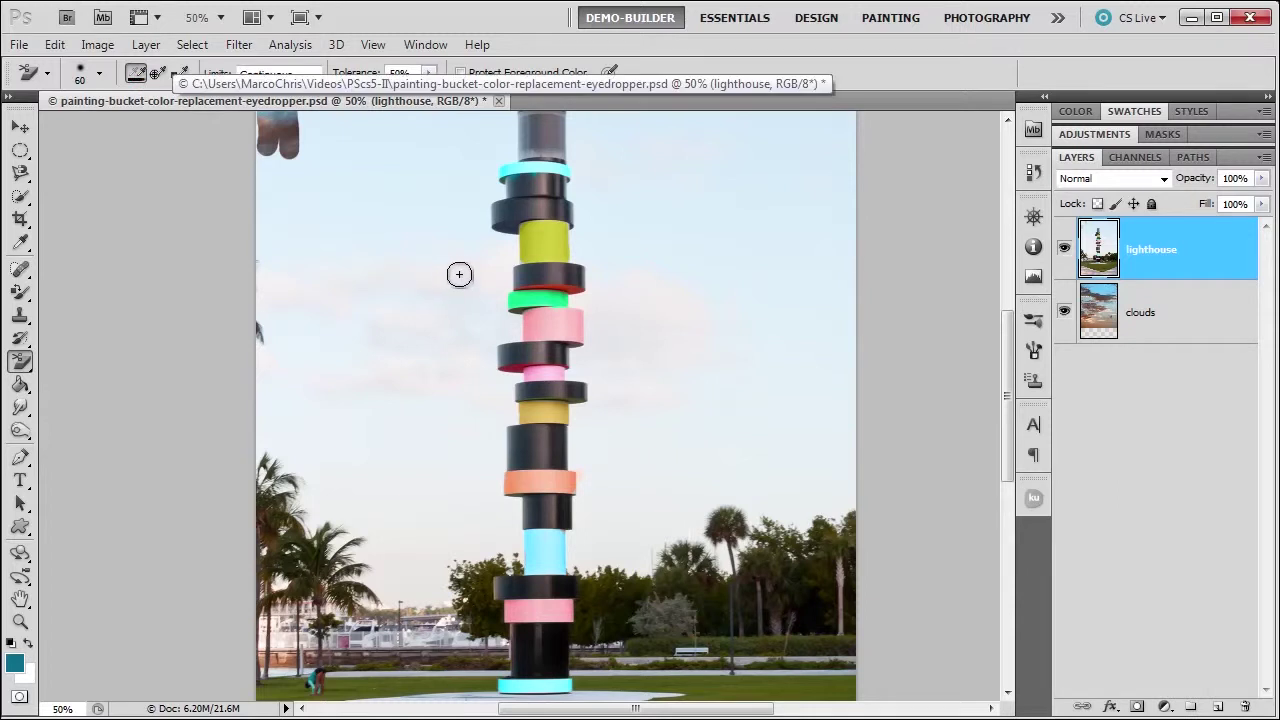
mouse_move(470, 274)
mouse_down()
mouse_move(482, 202)
mouse_move(499, 189)
mouse_move(490, 179)
mouse_move(511, 123)
mouse_move(458, 255)
mouse_move(474, 165)
mouse_move(463, 232)
mouse_move(464, 196)
mouse_move(443, 176)
mouse_move(431, 211)
mouse_move(439, 202)
mouse_move(446, 227)
mouse_move(458, 206)
mouse_move(443, 271)
mouse_move(425, 245)
mouse_move(422, 276)
mouse_move(408, 219)
mouse_move(410, 197)
mouse_move(446, 162)
mouse_move(440, 144)
mouse_move(386, 209)
mouse_move(377, 264)
mouse_move(437, 262)
mouse_move(404, 304)
mouse_up()
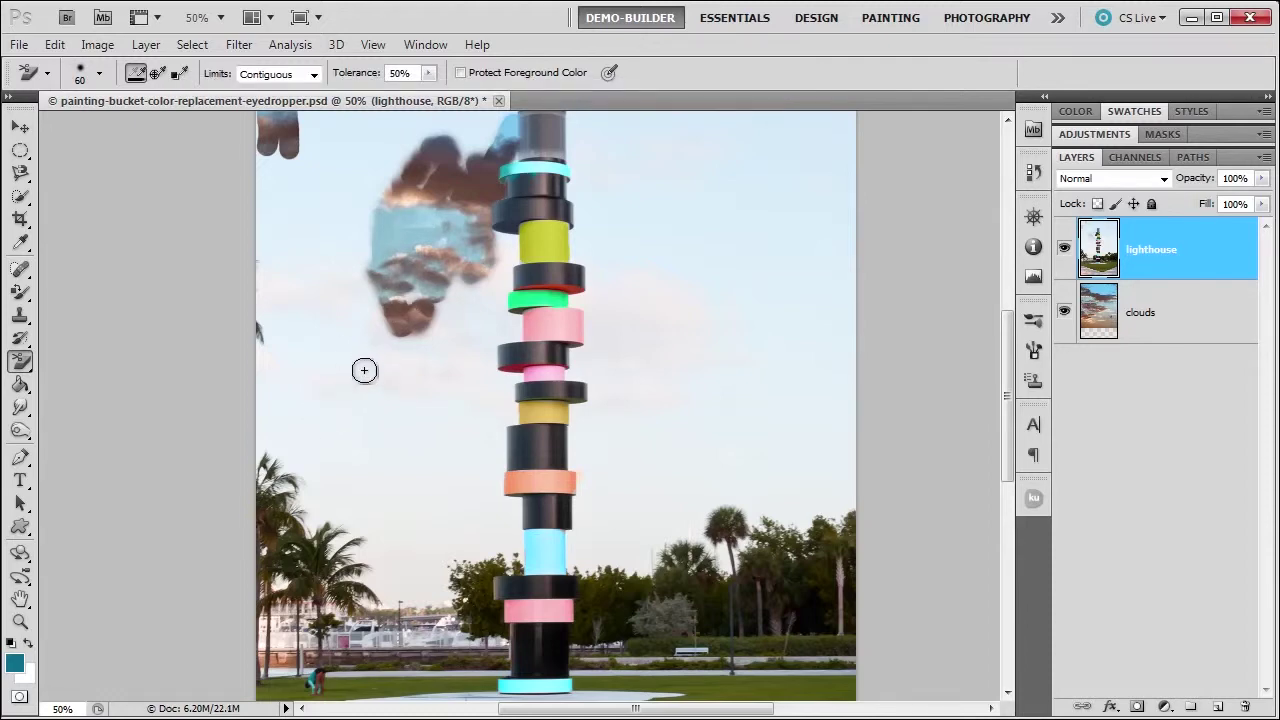
key(ctrl+z)
Remove the sky and its leftover patch above the tower with the Magic Eraser, using tolerance 30 and contiguous erasing.
scroll(364, 370, up, 2)
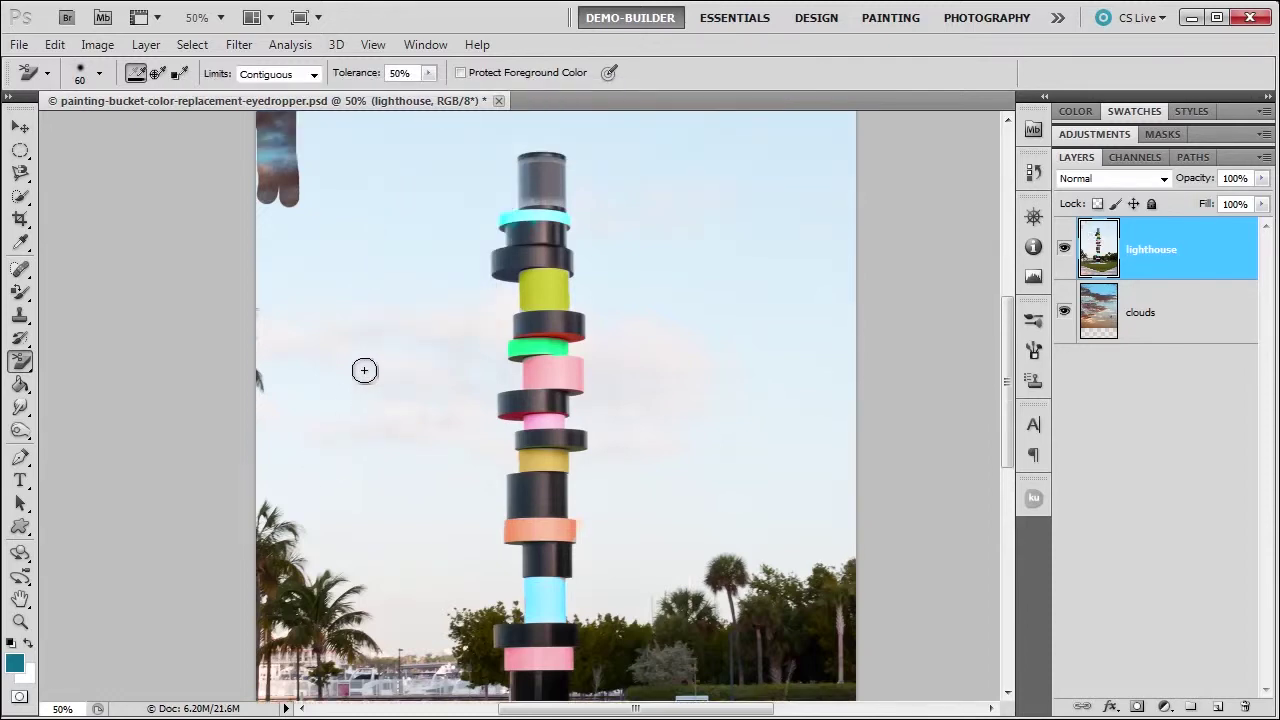
click(18, 363)
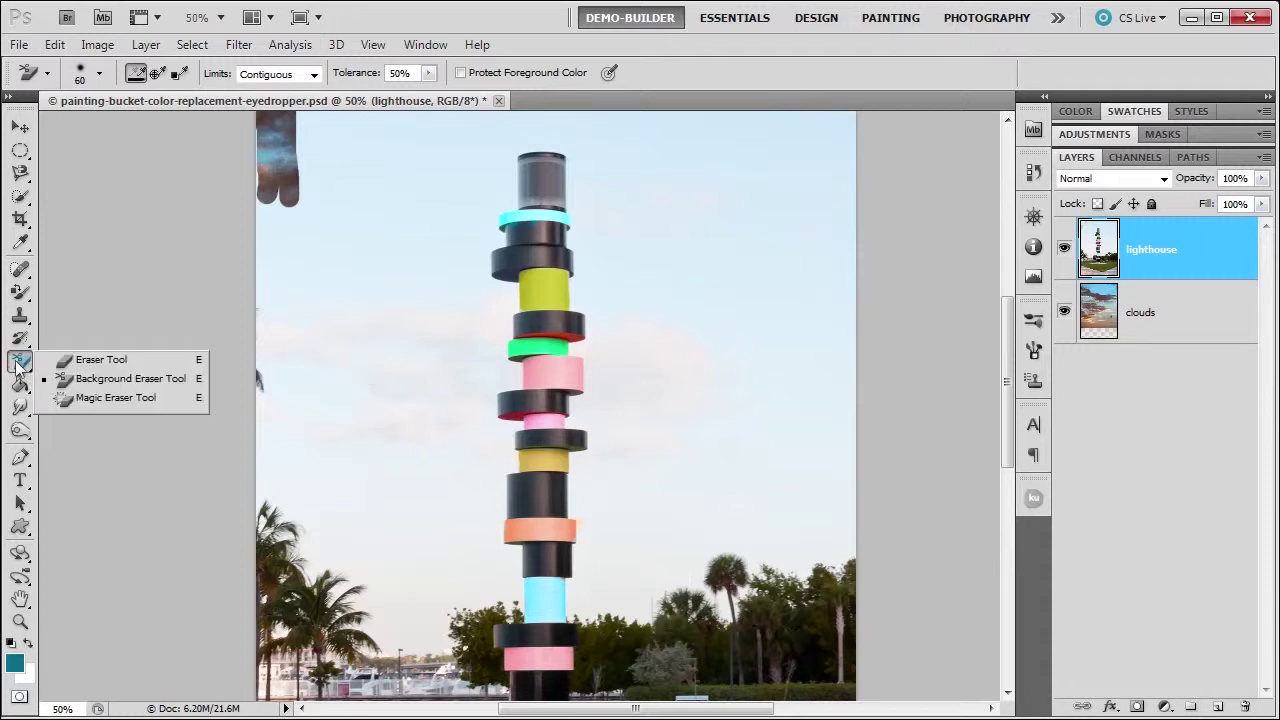
click(92, 398)
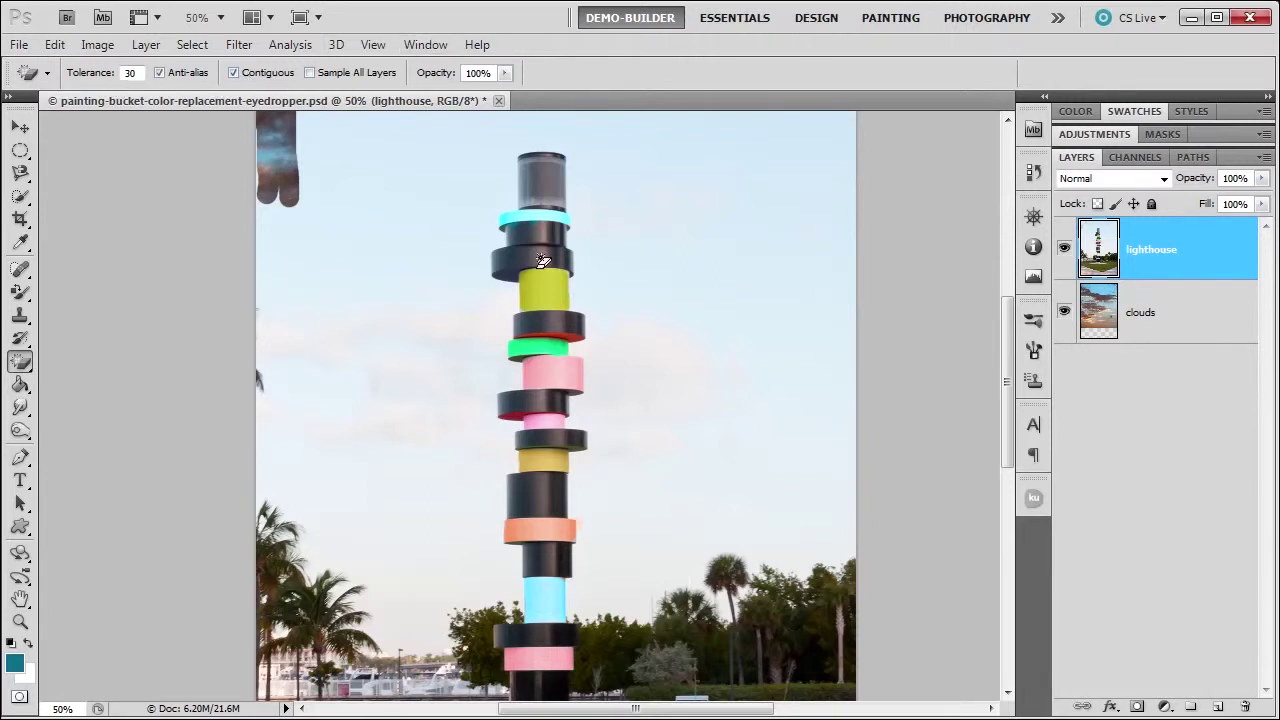
click(347, 332)
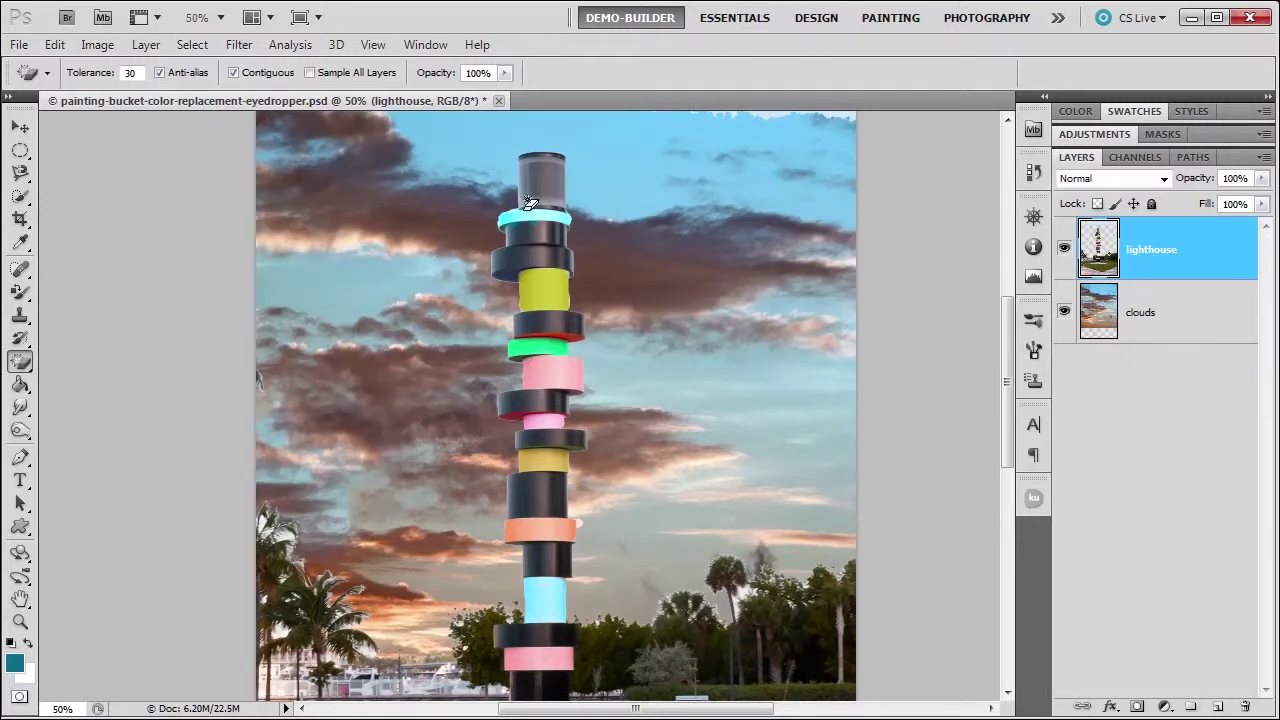
click(768, 121)
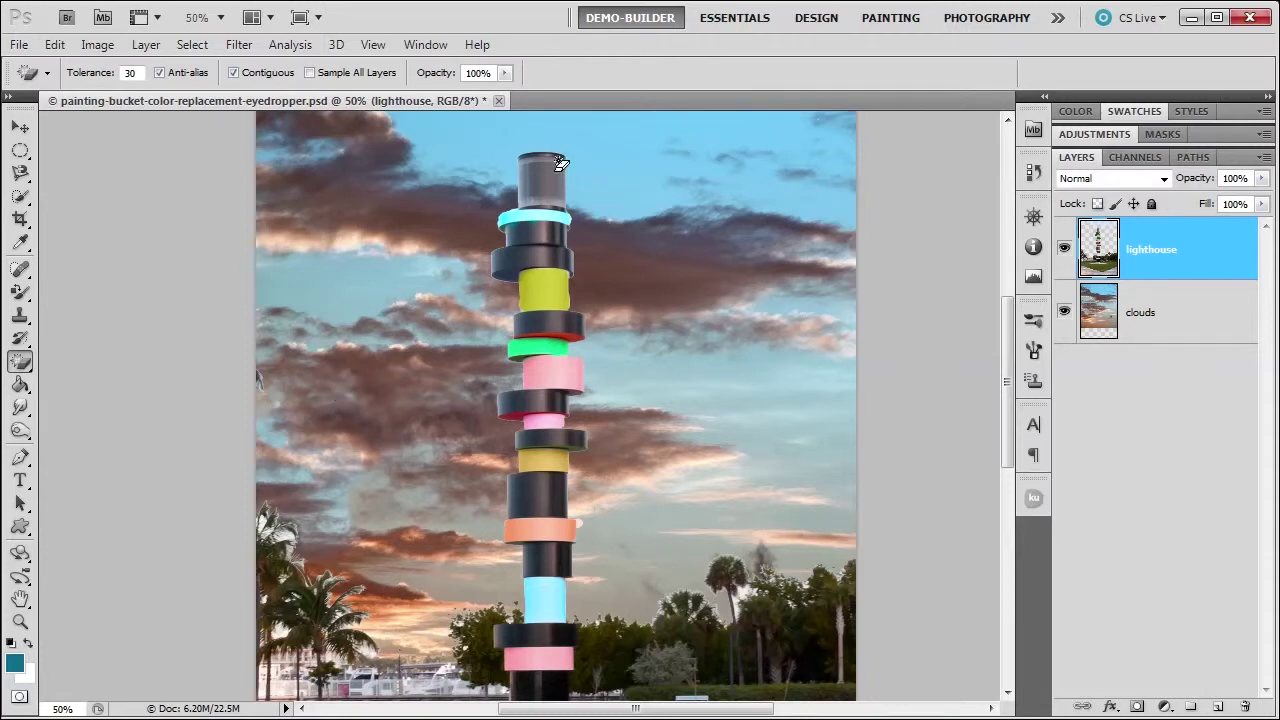
Prepare the Background Eraser with a 20 px brush for detail work on the palm trees at 100% zoom.
scroll(337, 386, down, 1)
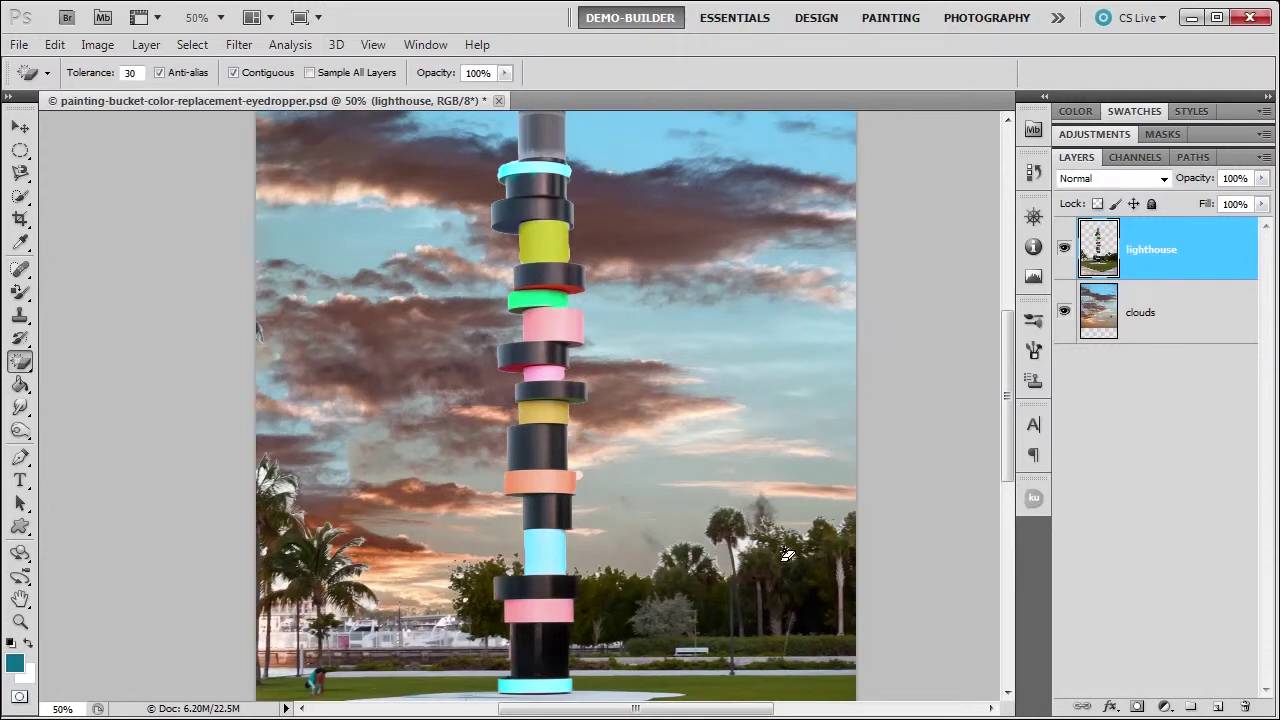
click(20, 362)
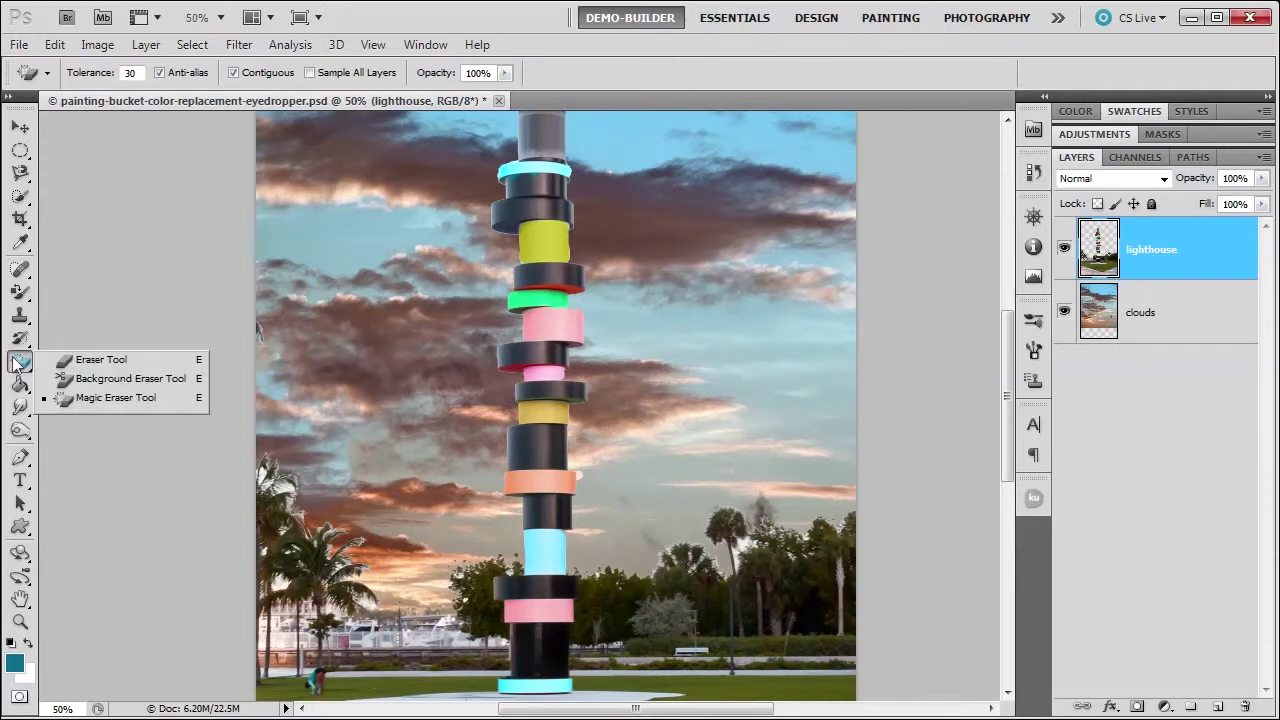
click(68, 379)
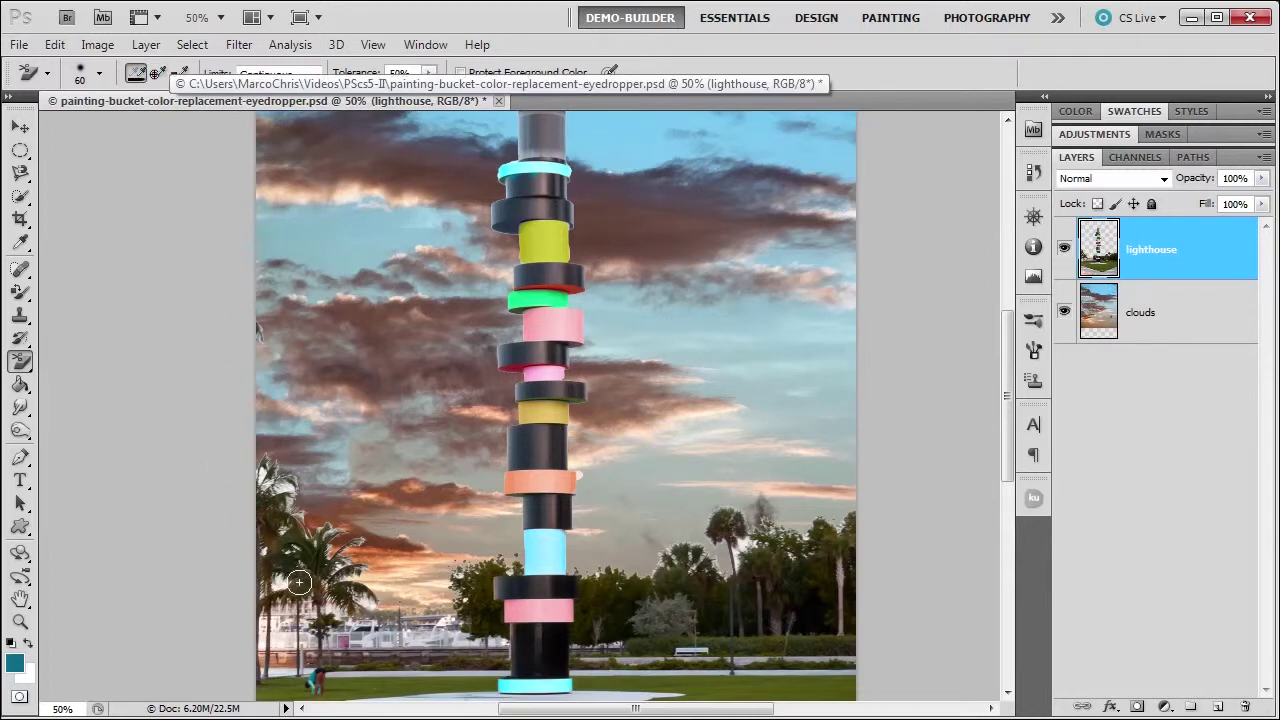
key(z)
click(357, 480)
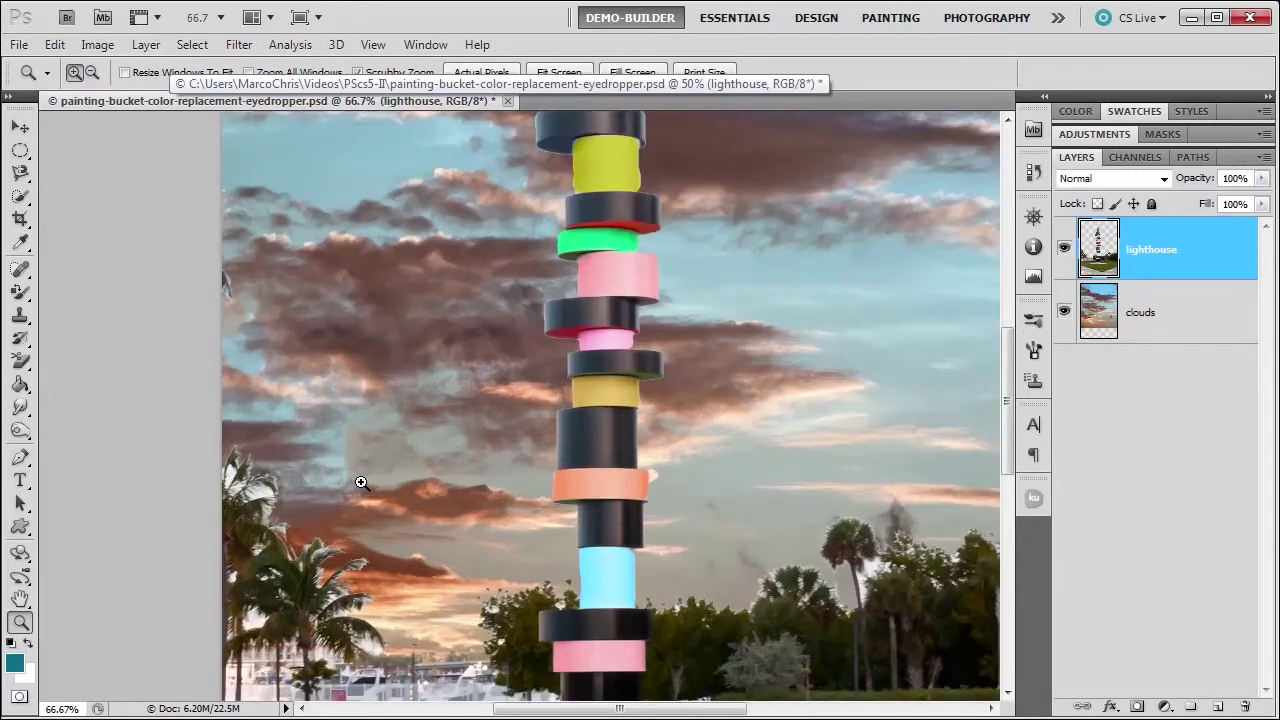
click(358, 481)
mouse_move(263, 517)
mouse_down()
mouse_move(429, 329)
mouse_move(418, 343)
mouse_up()
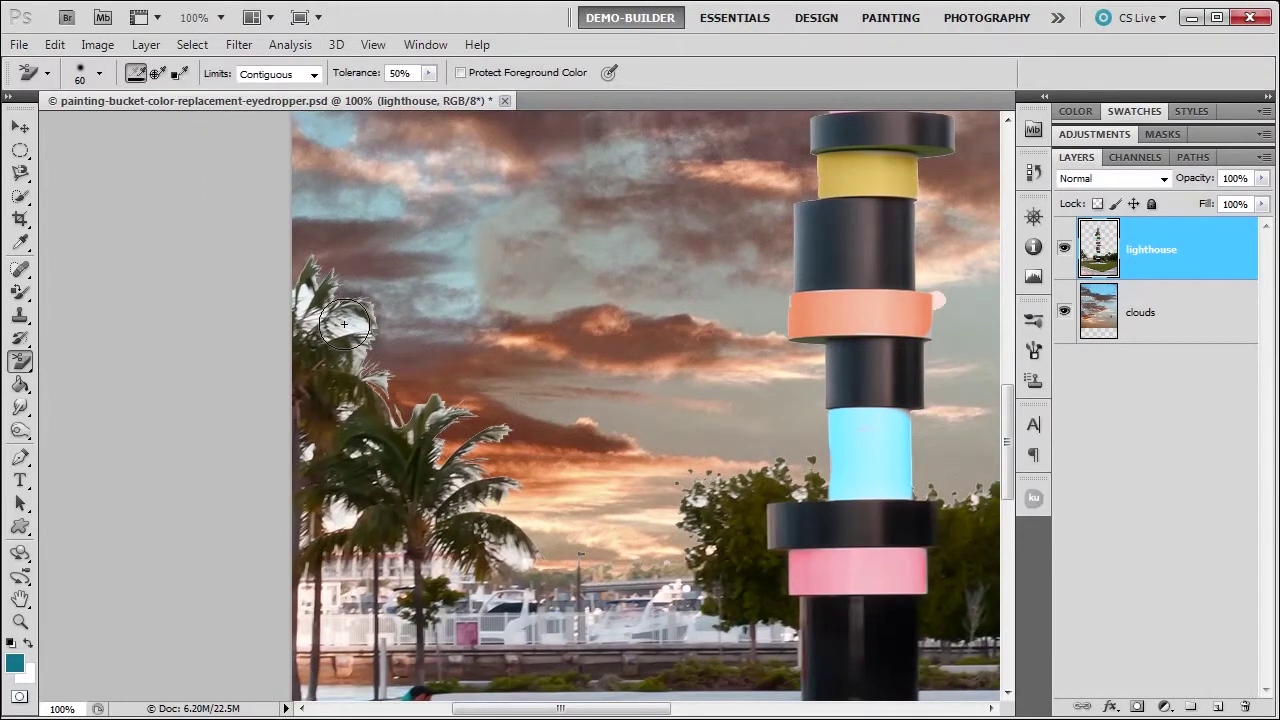
key(bracketleft)
Try erasing the pale sky between the tallest palm's fronds with continuous sampling, and undo the stroke.
mouse_move(340, 330)
mouse_down()
mouse_move(371, 320)
mouse_move(338, 314)
mouse_move(347, 293)
mouse_move(363, 320)
mouse_move(366, 305)
mouse_move(375, 316)
mouse_move(363, 362)
mouse_move(351, 344)
mouse_move(365, 338)
mouse_move(370, 355)
mouse_move(317, 311)
mouse_move(315, 283)
mouse_move(300, 323)
mouse_move(296, 270)
mouse_move(292, 311)
mouse_move(319, 252)
mouse_move(333, 314)
mouse_up()
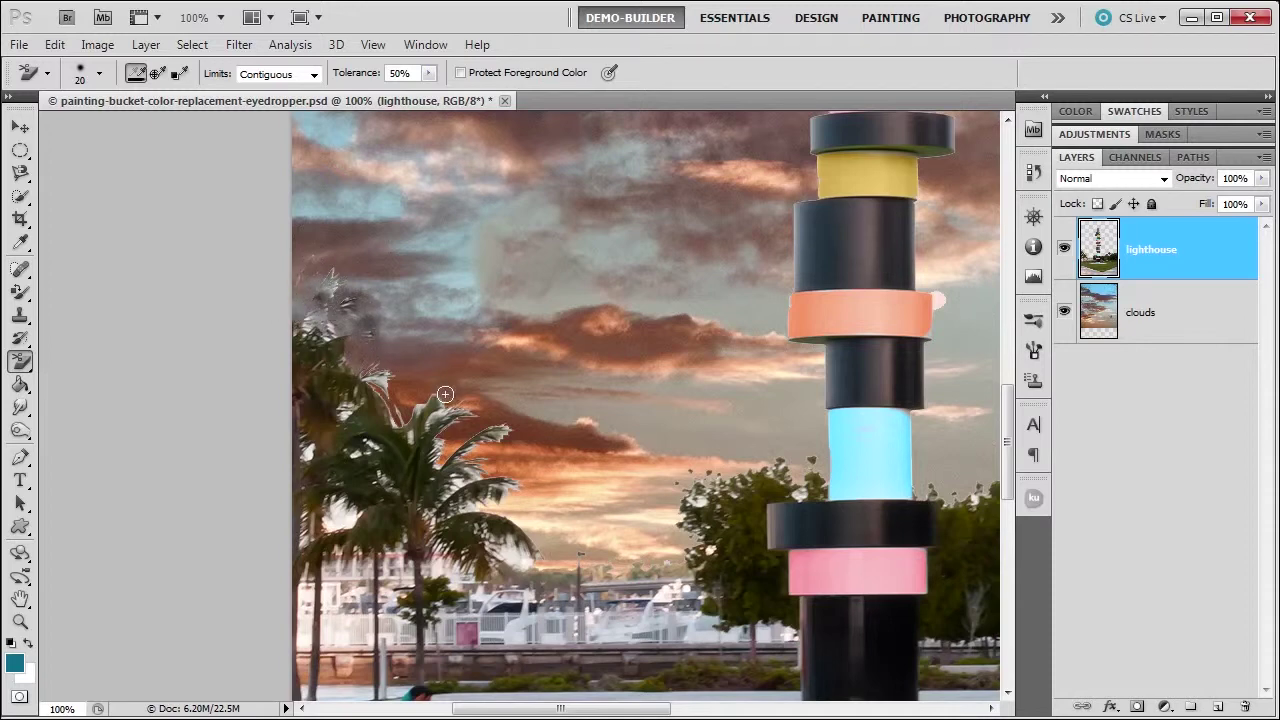
key(ctrl+z)
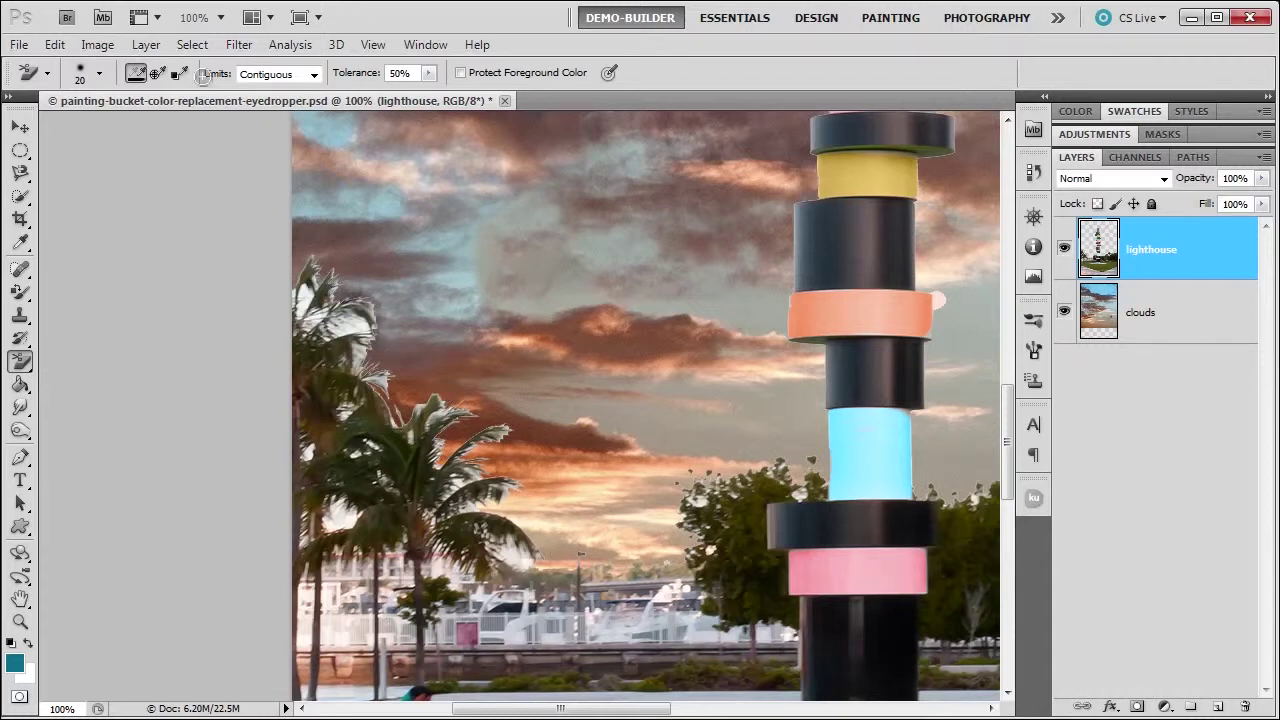
Switch the Background Eraser to sample once and erase the leftover pale sky around the palm fronds and the tower.
click(157, 76)
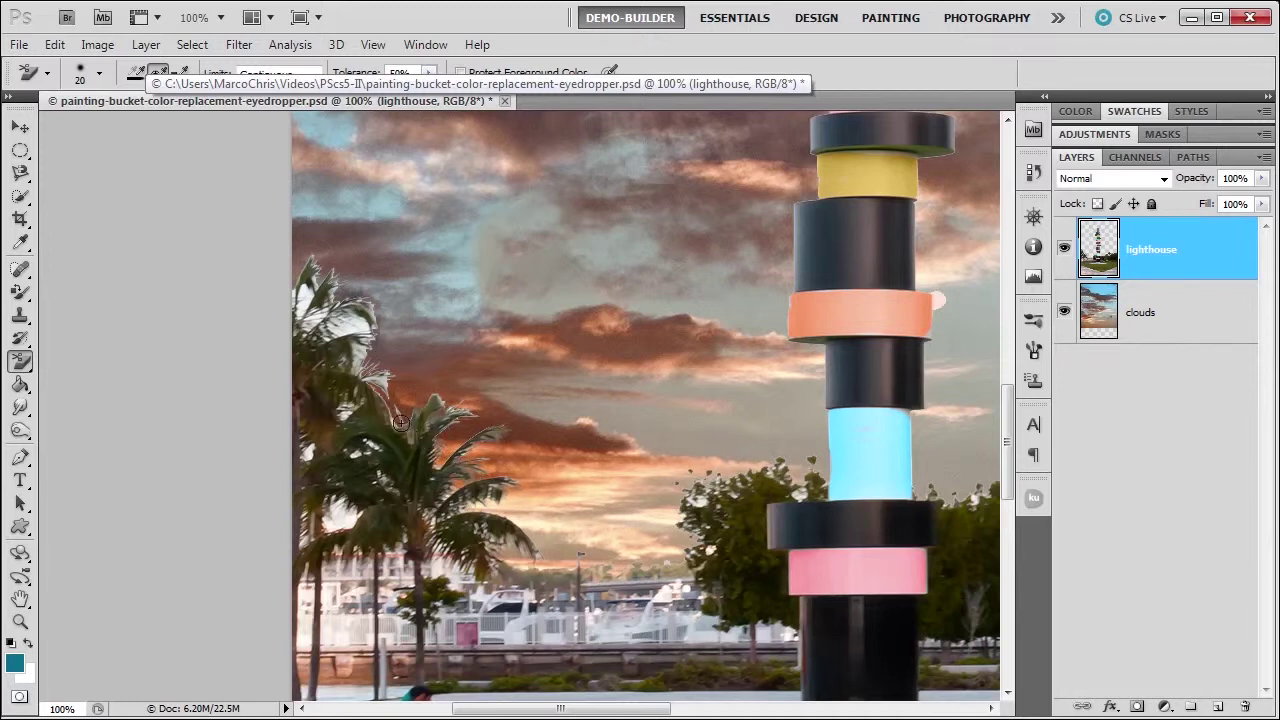
mouse_move(363, 325)
mouse_down()
mouse_move(311, 283)
mouse_move(302, 331)
mouse_move(323, 324)
mouse_move(297, 278)
mouse_move(288, 330)
mouse_move(303, 282)
mouse_move(347, 319)
mouse_move(321, 326)
mouse_move(364, 448)
mouse_move(352, 452)
mouse_move(342, 535)
mouse_move(304, 442)
mouse_up()
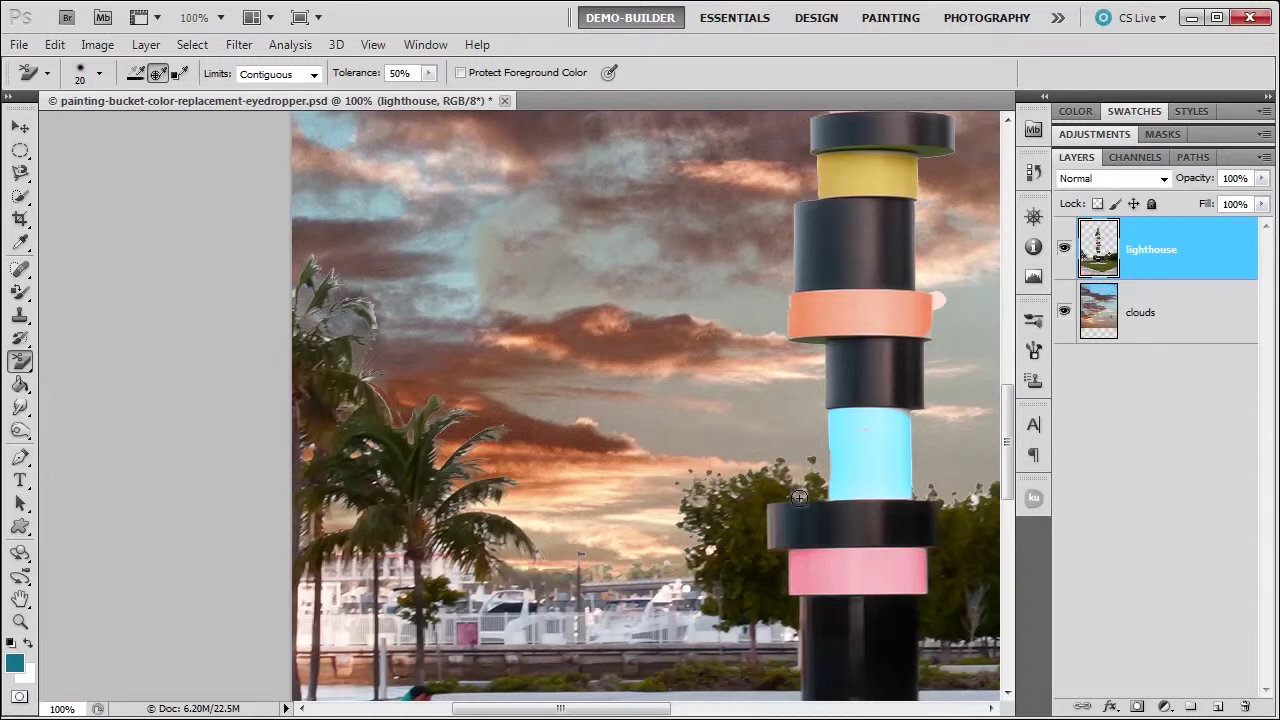
scroll(659, 457, right, 5)
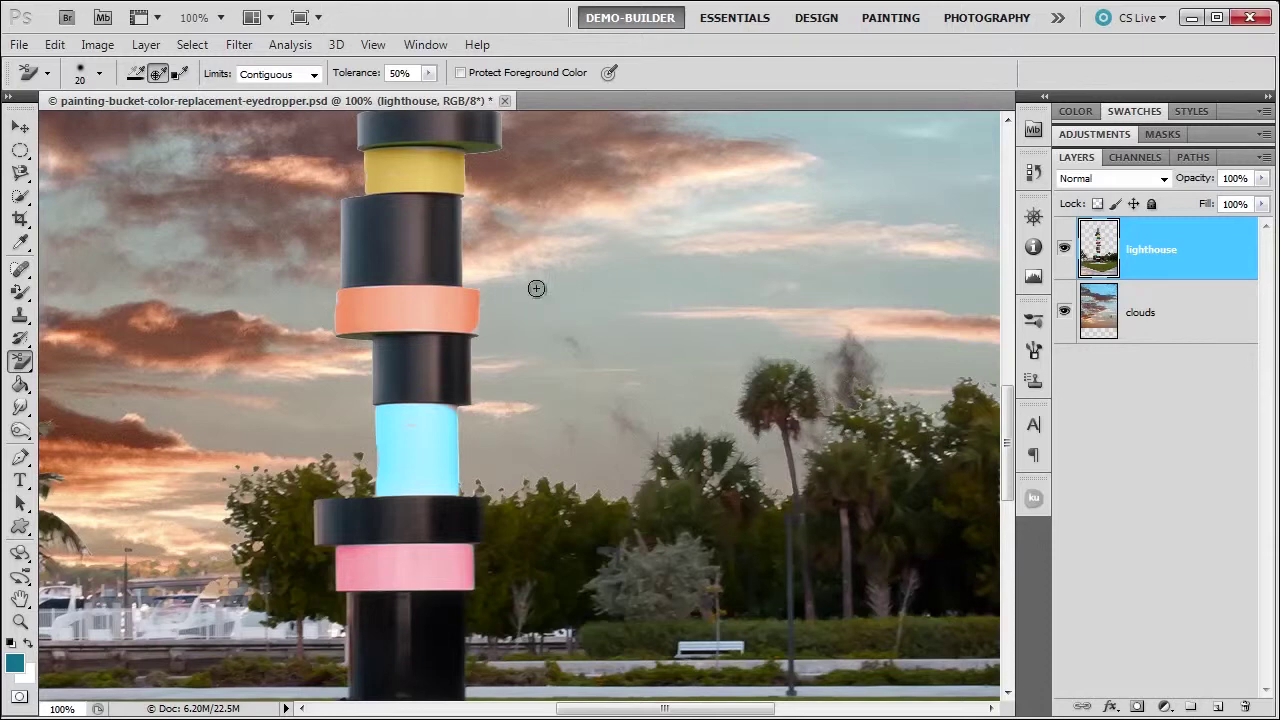
scroll(495, 298, up, 5)
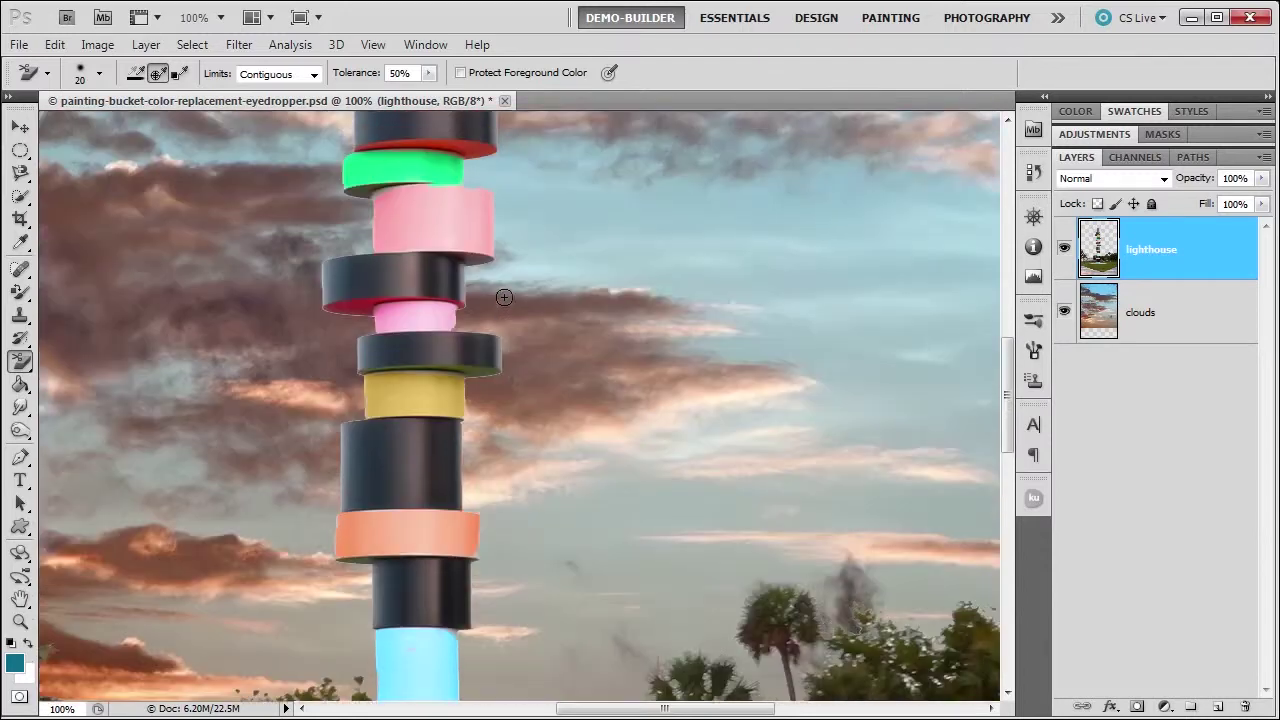
scroll(504, 297, up, 1)
Examine the whole composite with the new sky at 33.33% zoom.
click(20, 598)
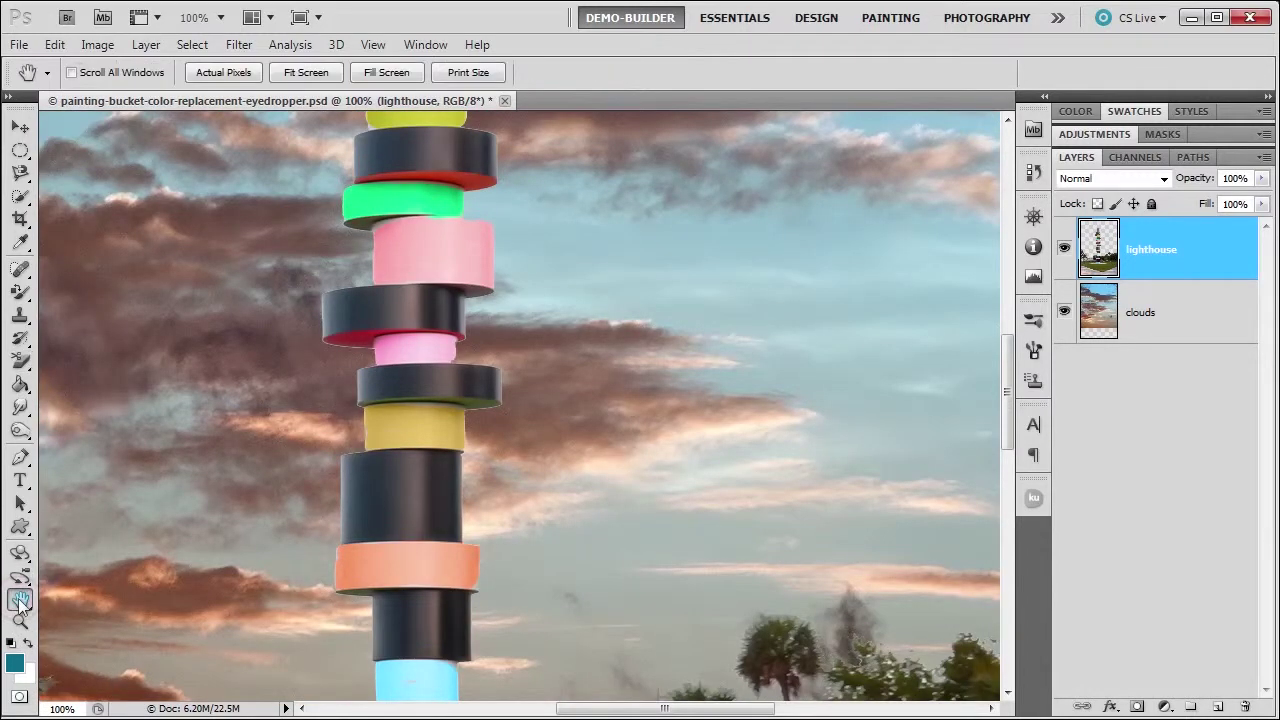
double_click(20, 598)
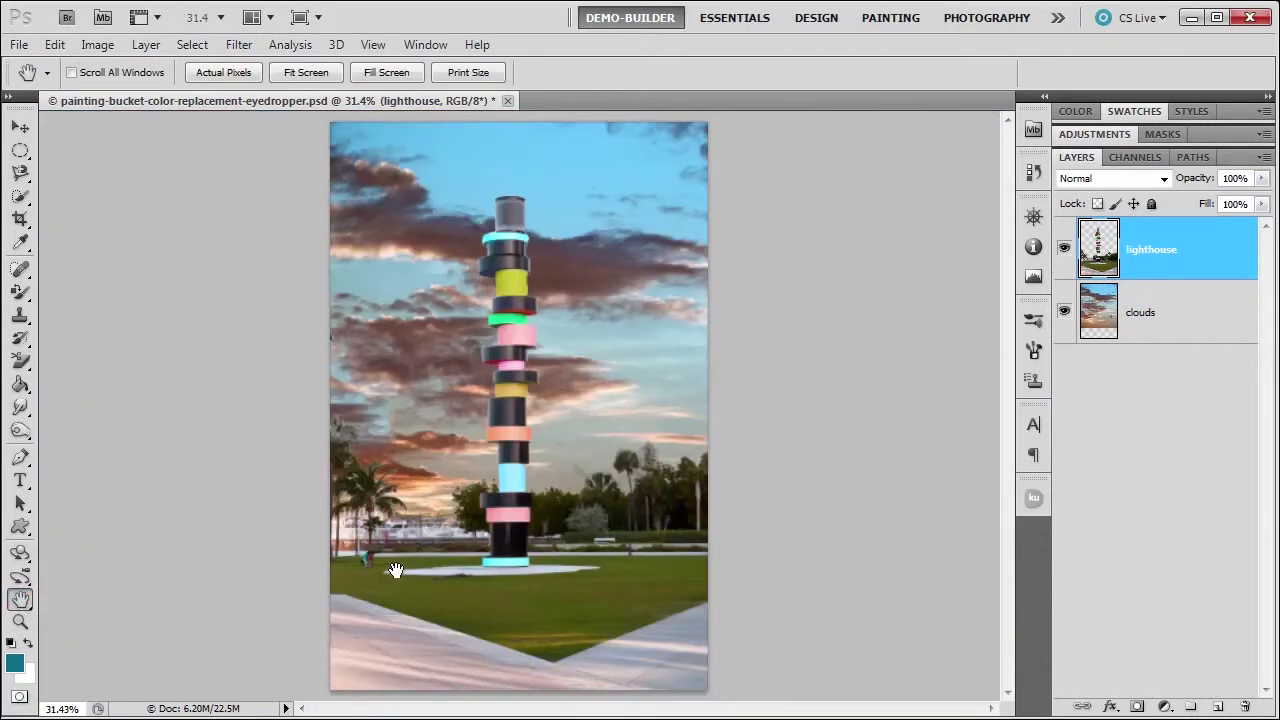
key(z)
click(446, 515)
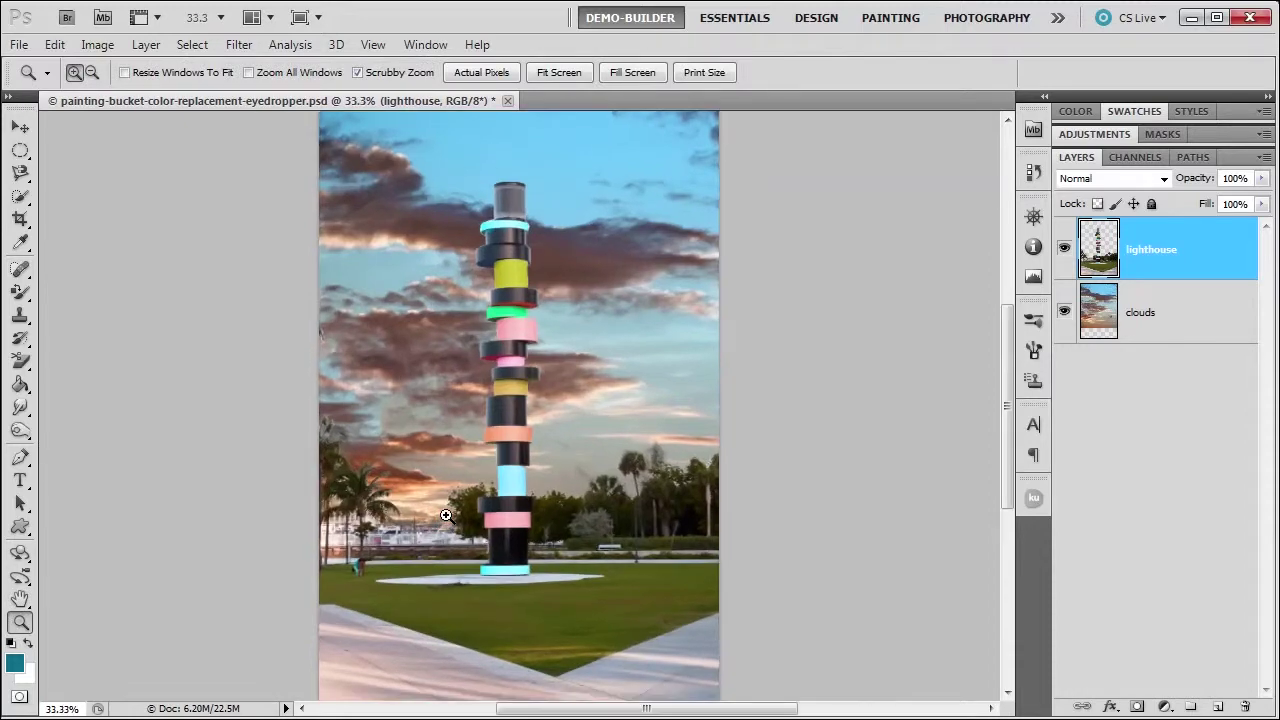